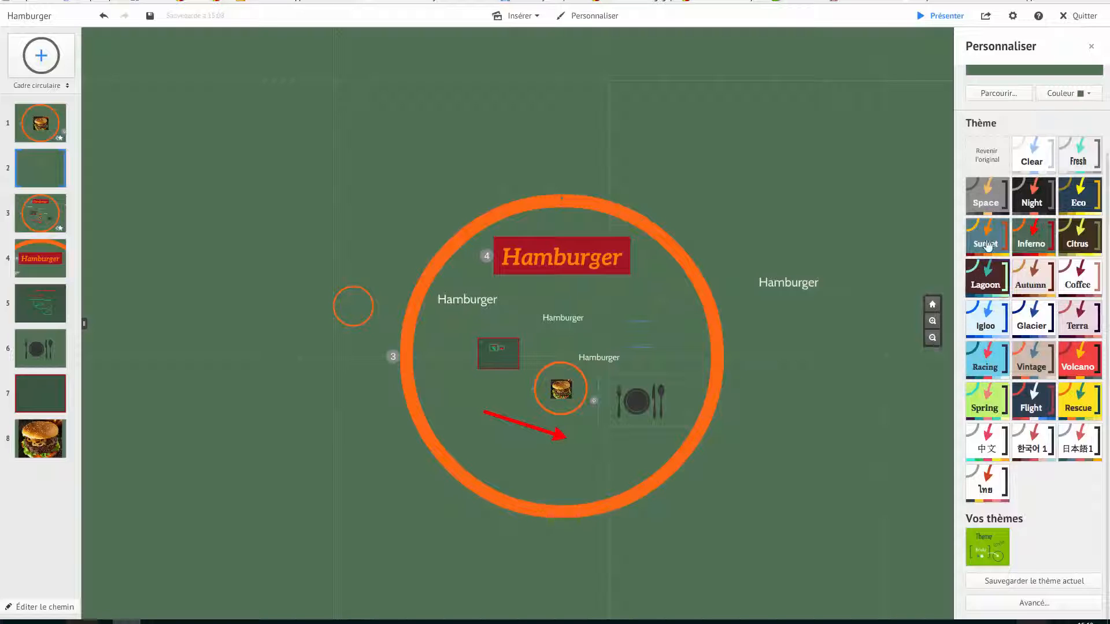
# Set the presentation's background colour to white
pyautogui.scroll(3, 1044, 110)
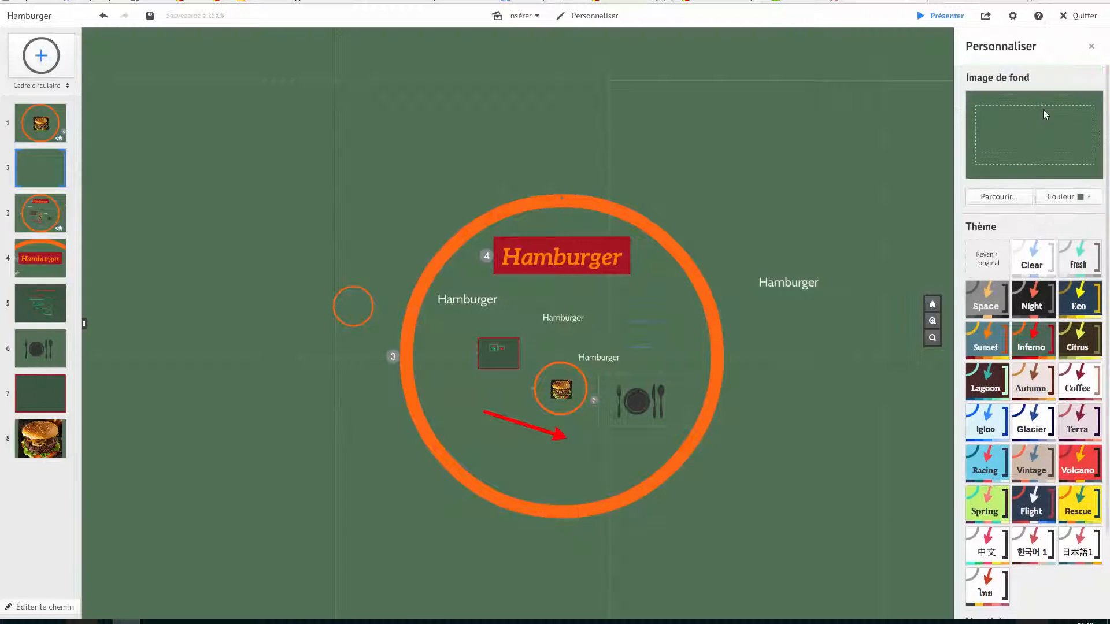
pyautogui.click(1081, 197)
pyautogui.click(996, 220)
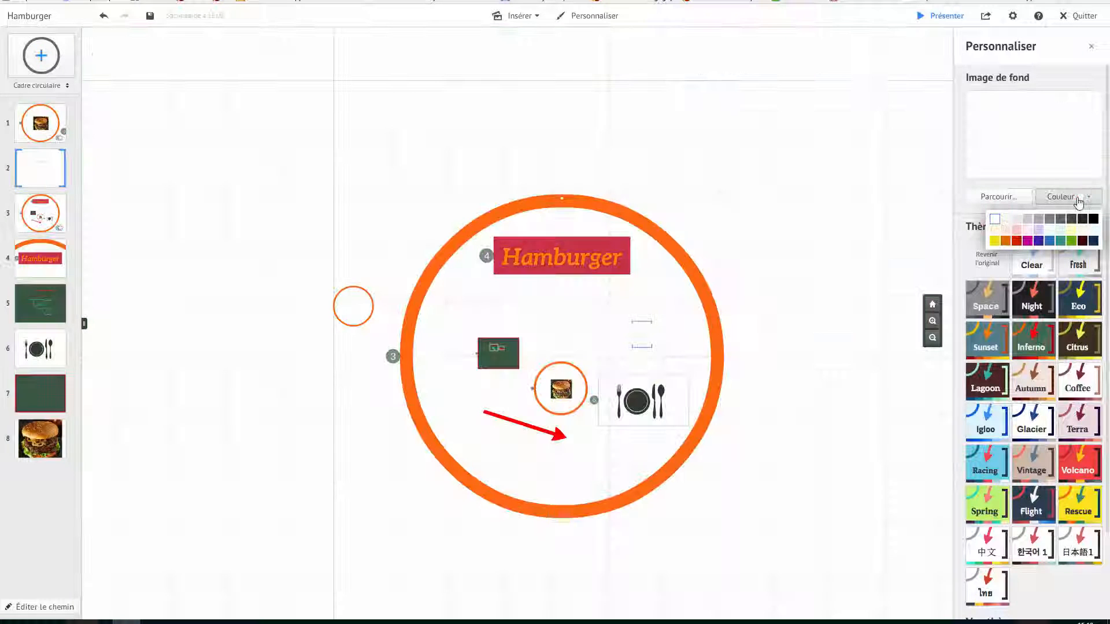
pyautogui.click(1067, 199)
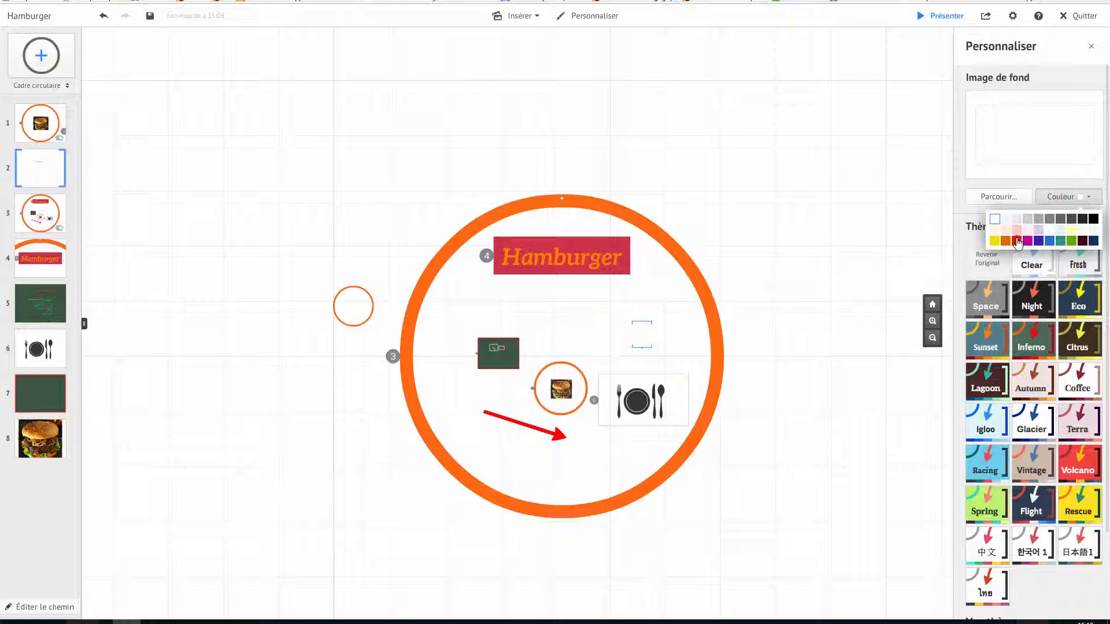
pyautogui.click(1016, 240)
pyautogui.click(1062, 200)
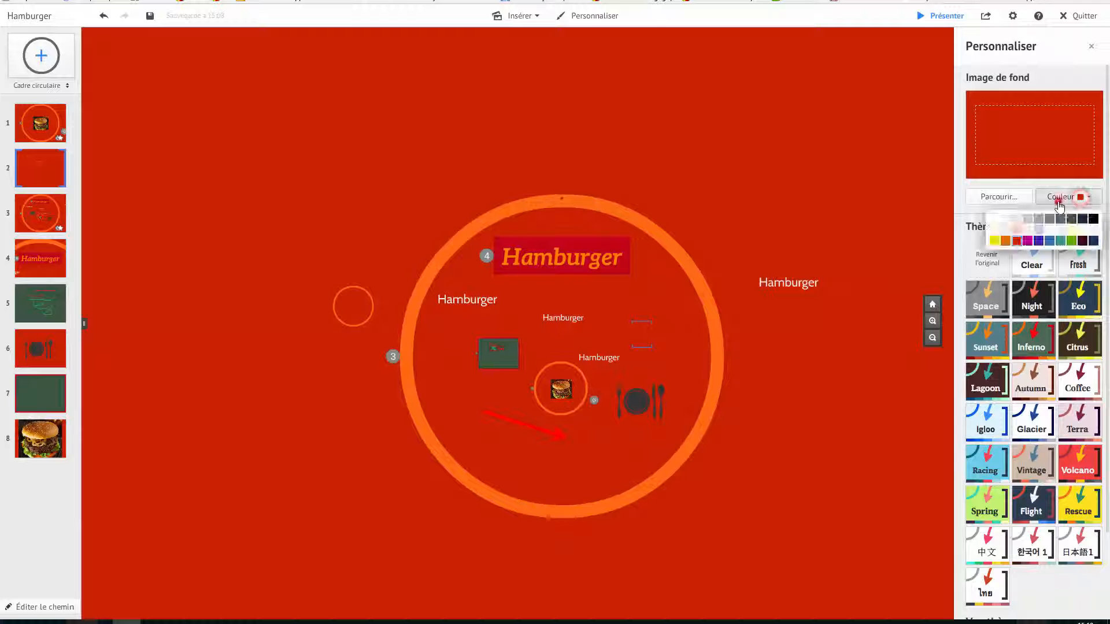
pyautogui.click(994, 219)
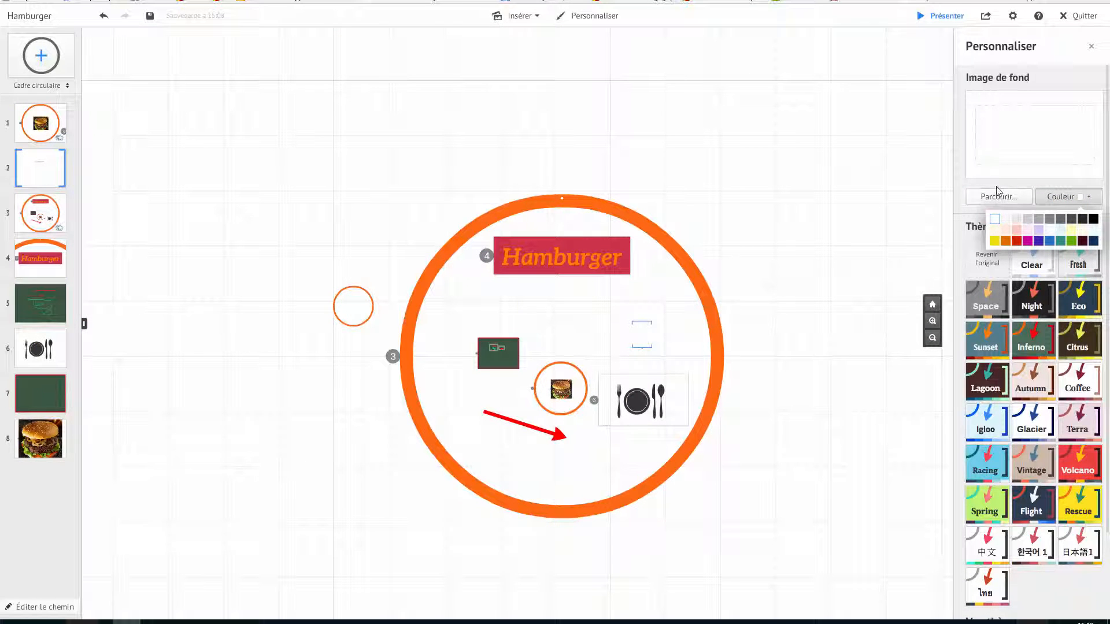
# Set the worldmap_big image as the background image, resizing it when uploading
pyautogui.click(998, 196)
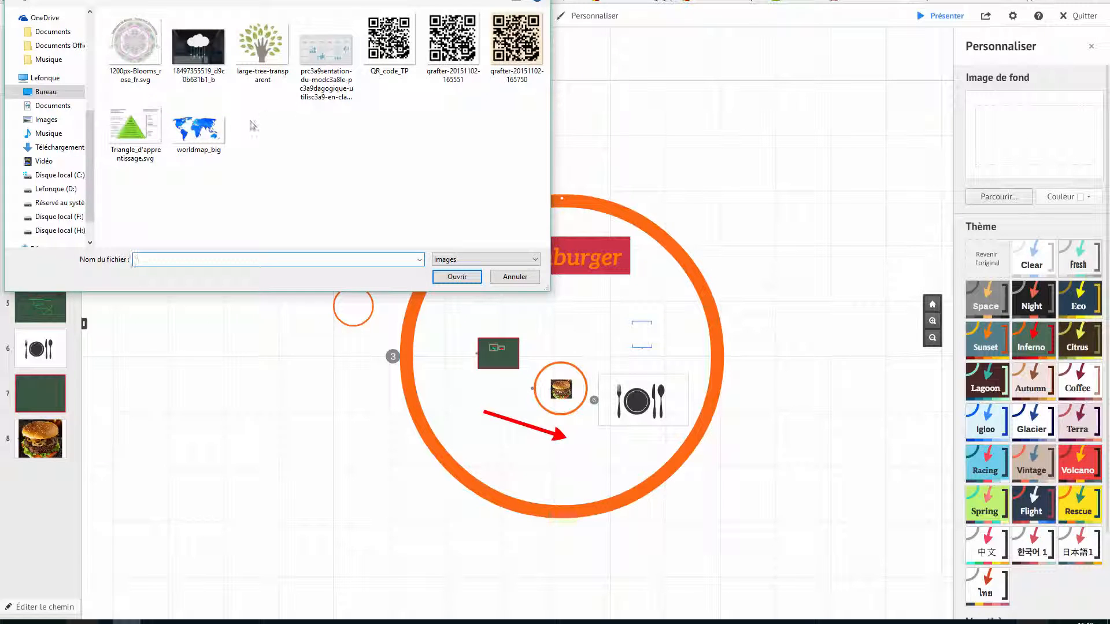
pyautogui.click(198, 128)
pyautogui.click(457, 276)
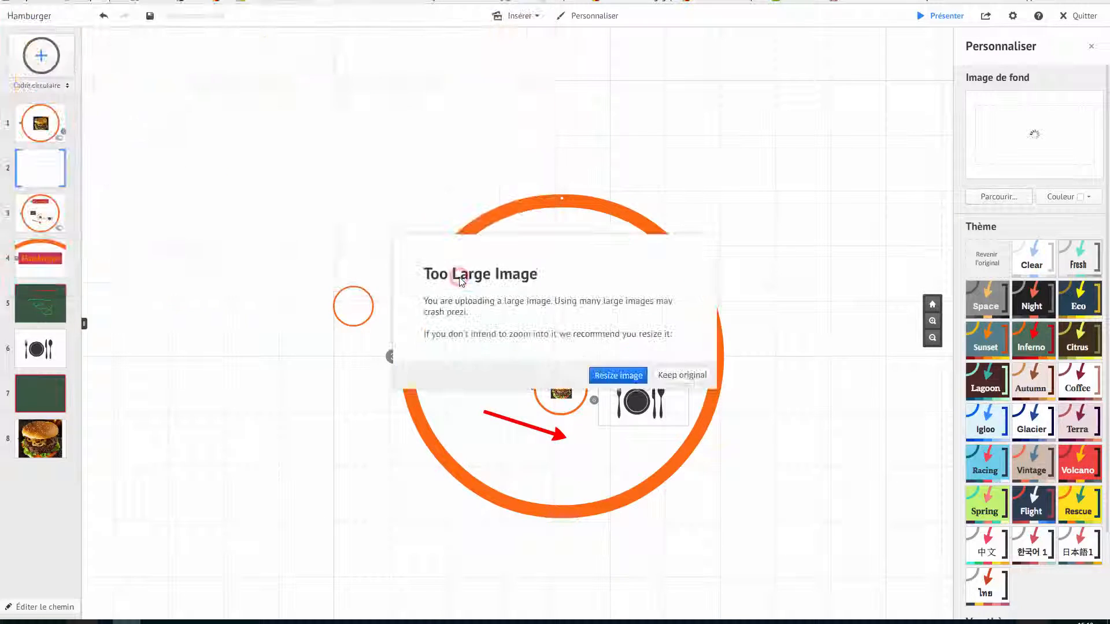
pyautogui.click(609, 377)
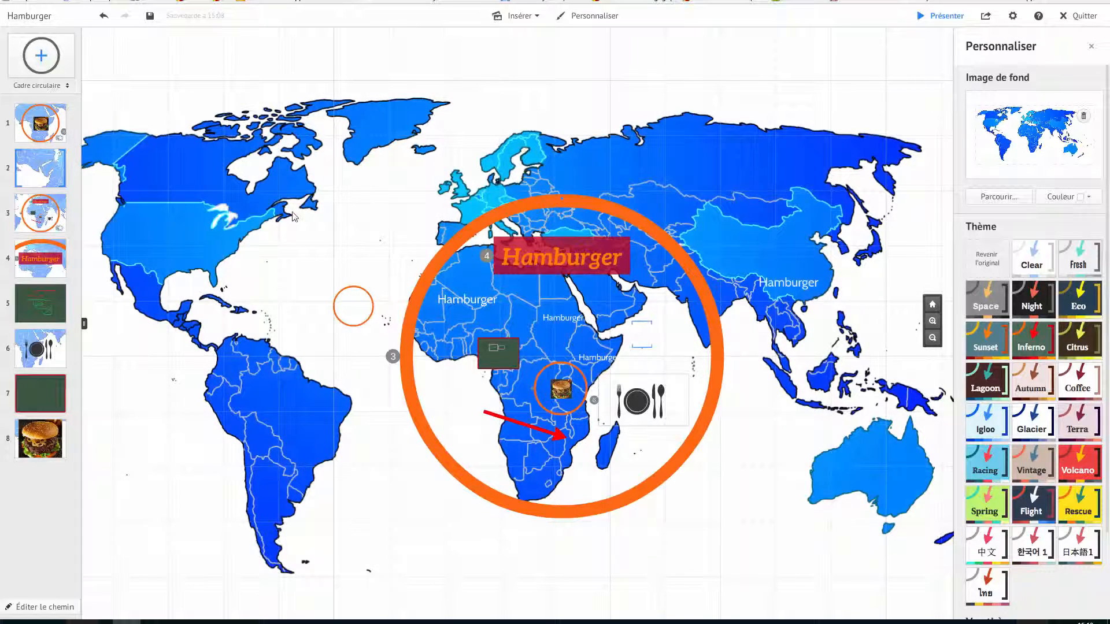
# Undo the world map background image
pyautogui.scroll(-5, 266, 258)
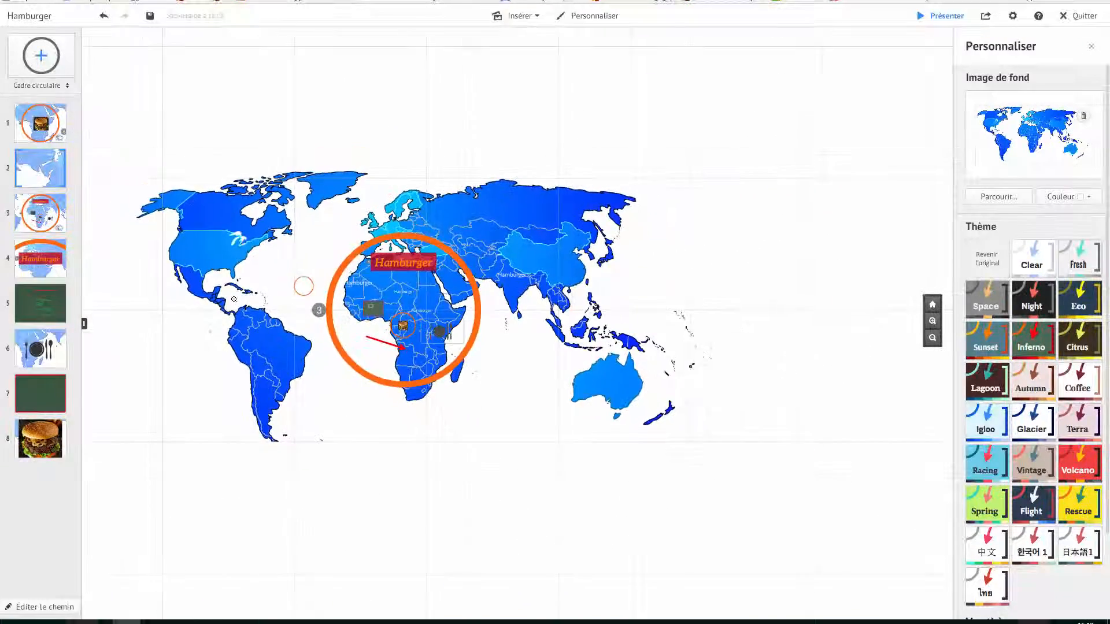
pyautogui.scroll(5, 220, 306)
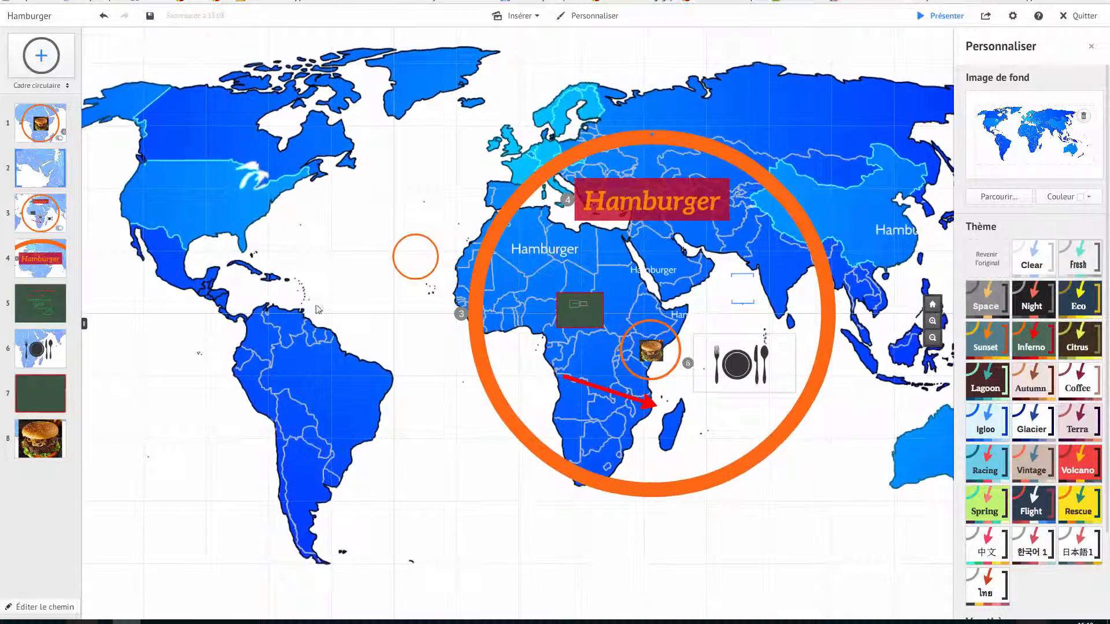
pyautogui.scroll(-3, 316, 305)
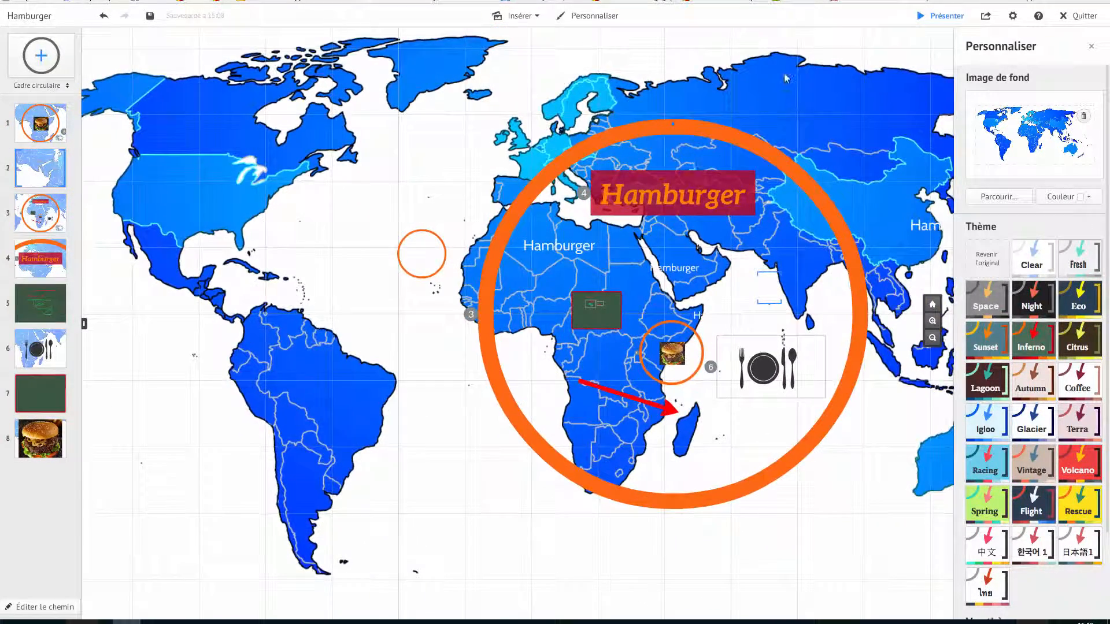
pyautogui.moveTo(784, 76); pyautogui.dragTo(727, 84)
pyautogui.moveTo(347, 139); pyautogui.dragTo(297, 133)
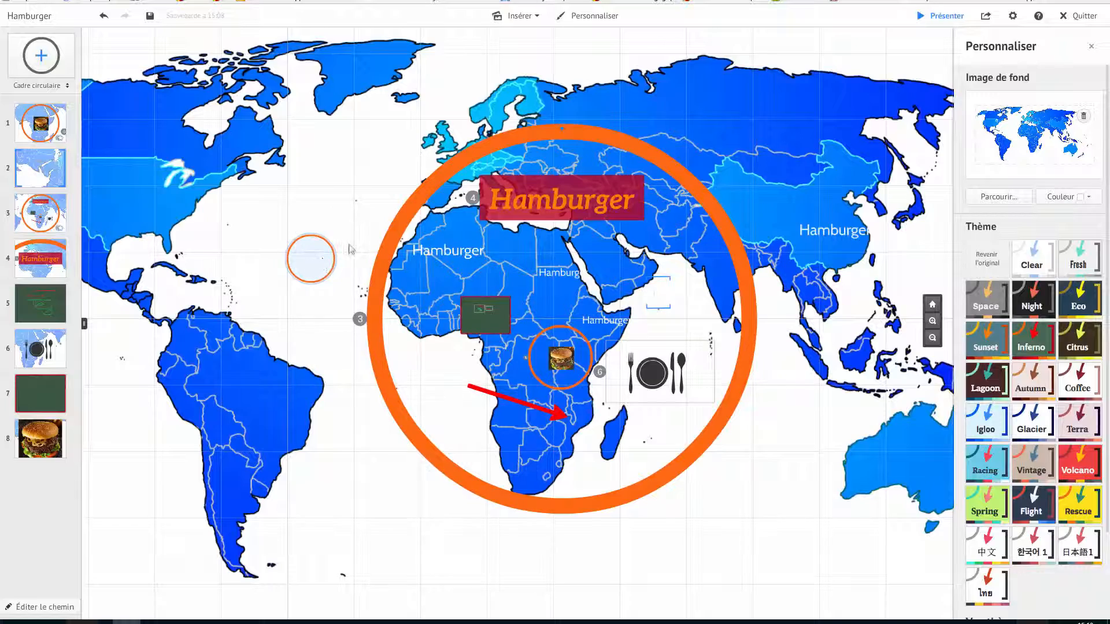
pyautogui.moveTo(284, 150); pyautogui.dragTo(560, 218)
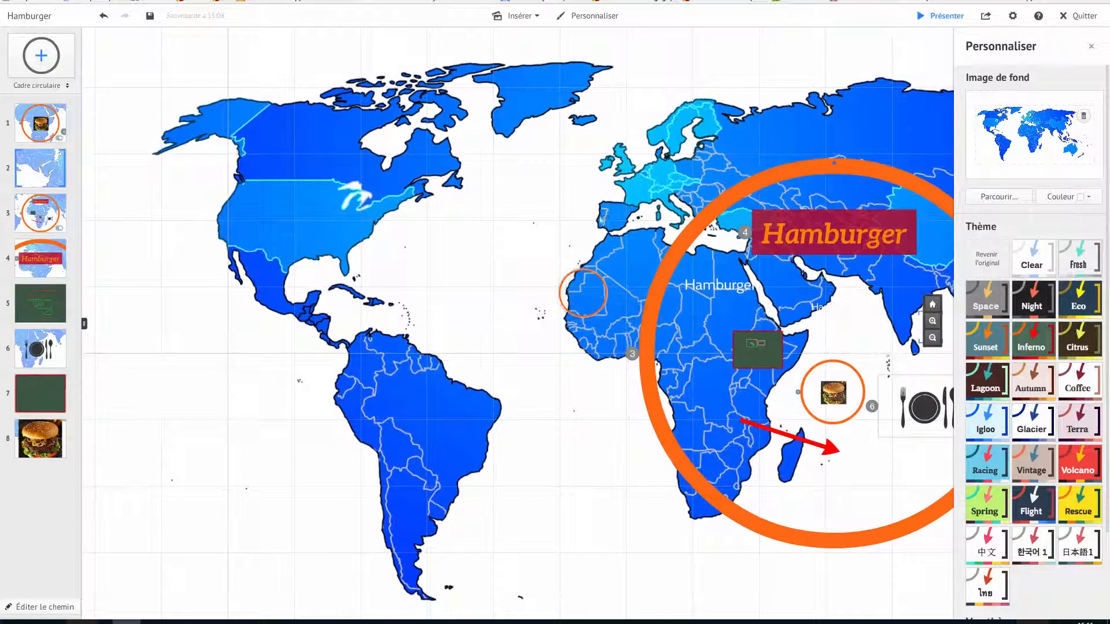
pyautogui.moveTo(613, 192); pyautogui.dragTo(471, 173)
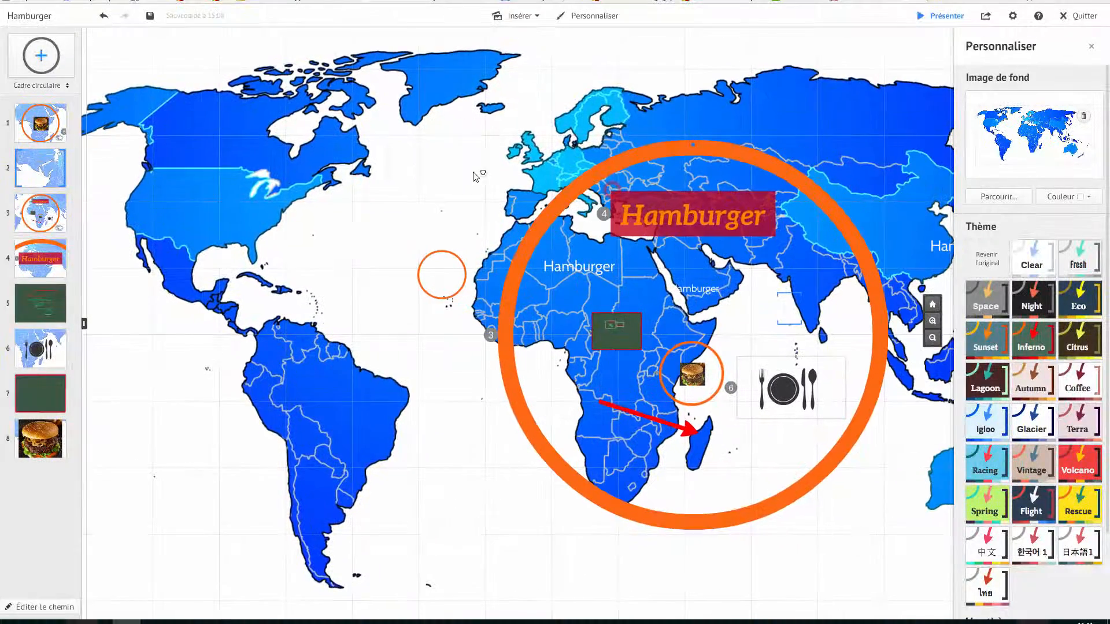
pyautogui.click(101, 18)
# Insert the antique world map image from the recommended images and place it on the blank canvas area
pyautogui.moveTo(458, 137); pyautogui.dragTo(627, 140)
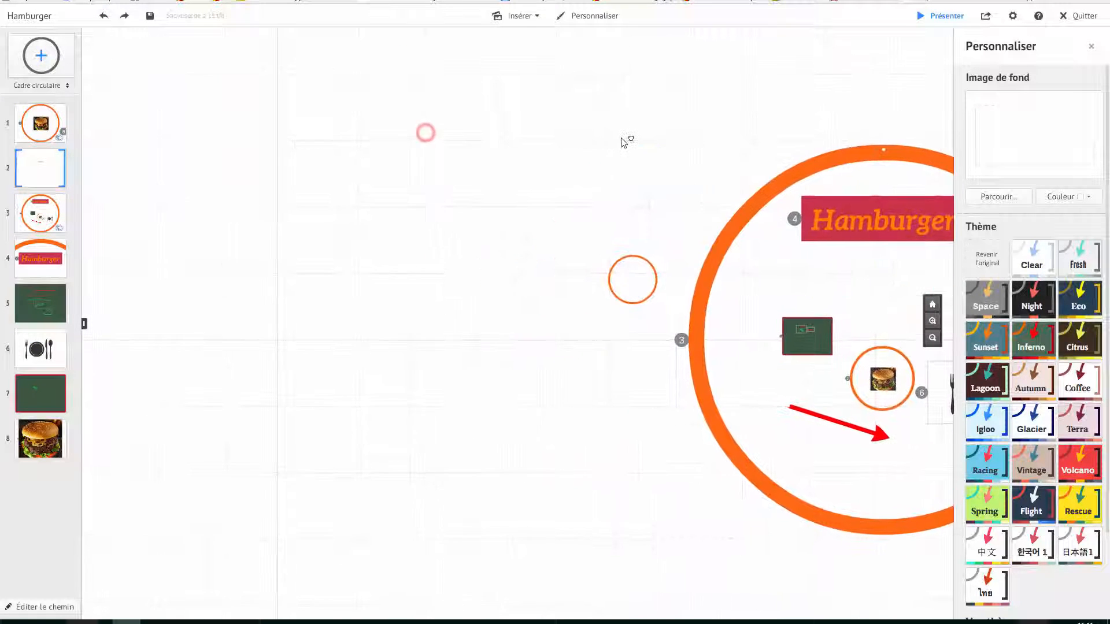
pyautogui.moveTo(532, 132); pyautogui.dragTo(676, 134)
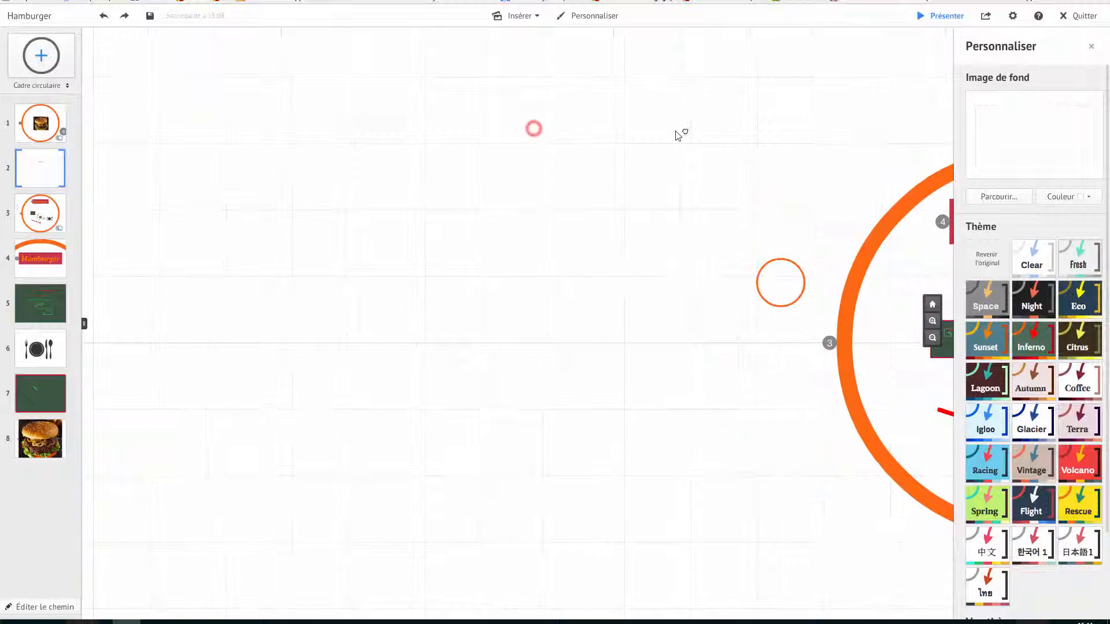
pyautogui.click(523, 16)
pyautogui.click(526, 35)
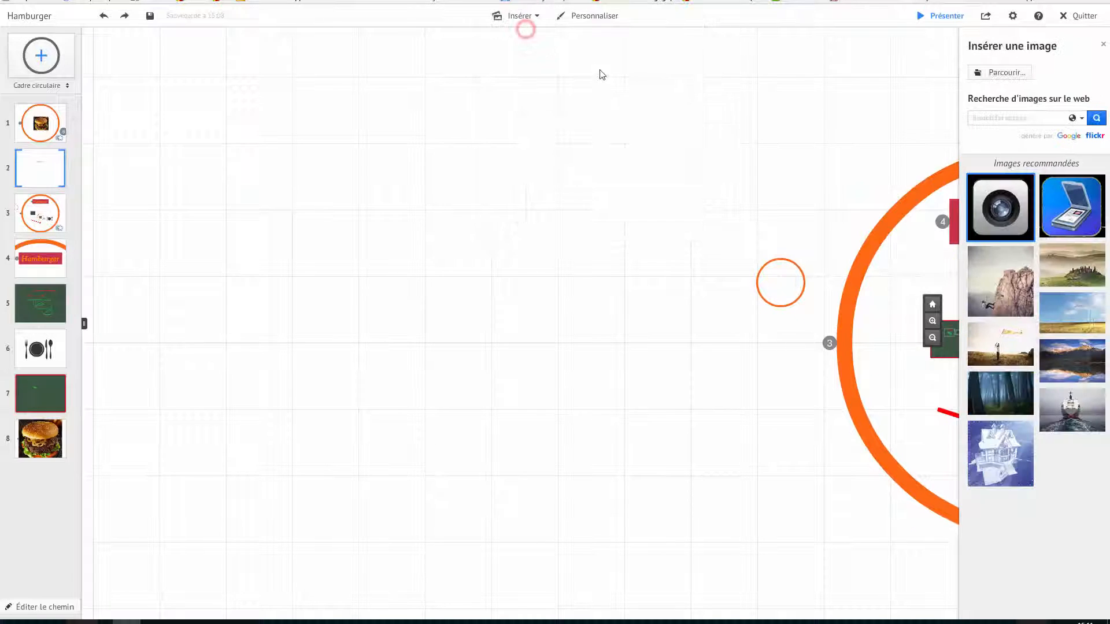
pyautogui.scroll(-3, 1051, 498)
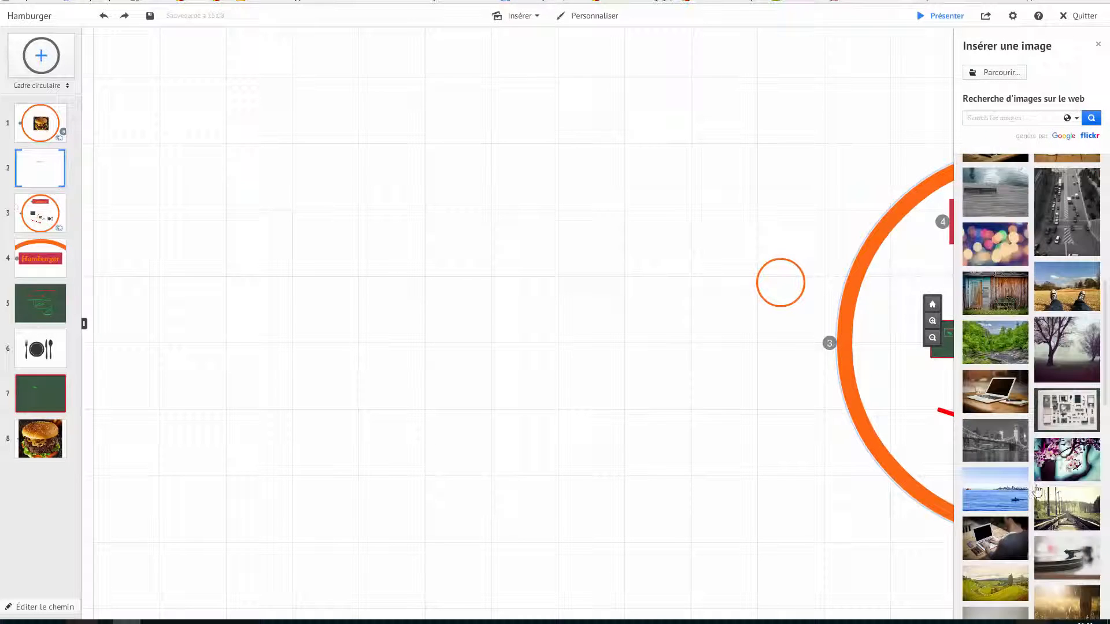
pyautogui.scroll(-10, 1035, 488)
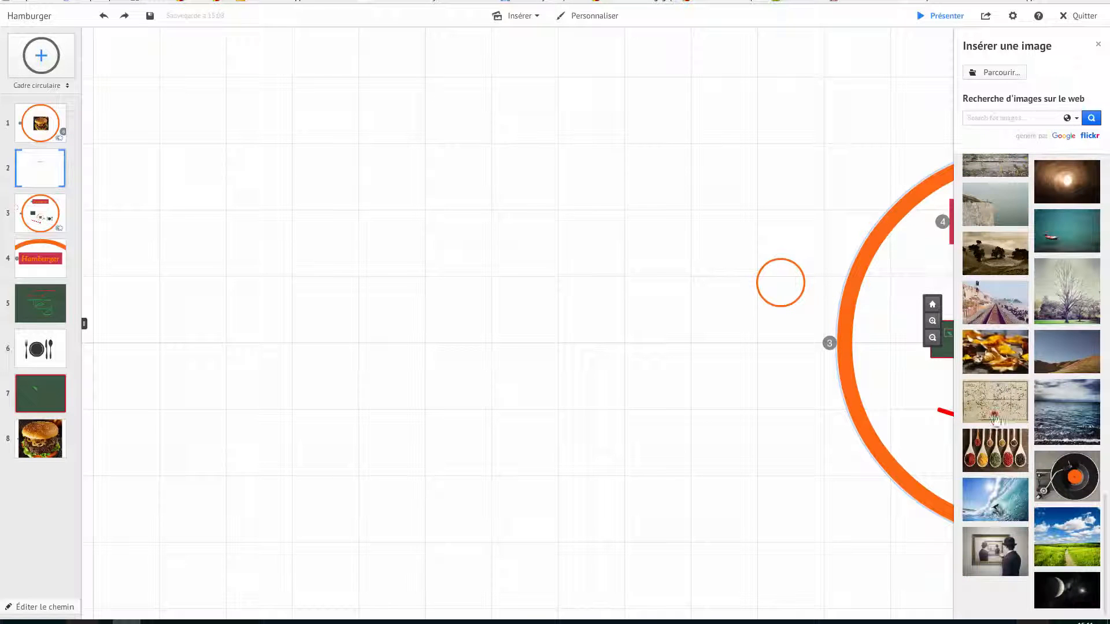
pyautogui.moveTo(995, 415); pyautogui.dragTo(433, 322)
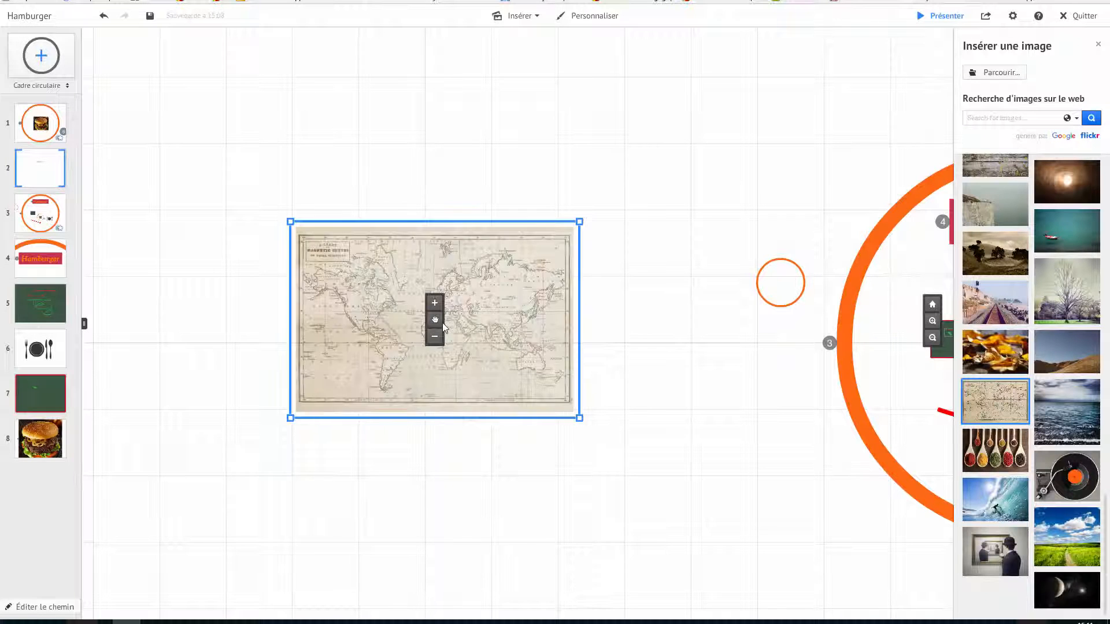
pyautogui.moveTo(435, 324); pyautogui.dragTo(551, 282)
# Reposition the small circle frame and the map image beside each other on the canvas
pyautogui.click(773, 282)
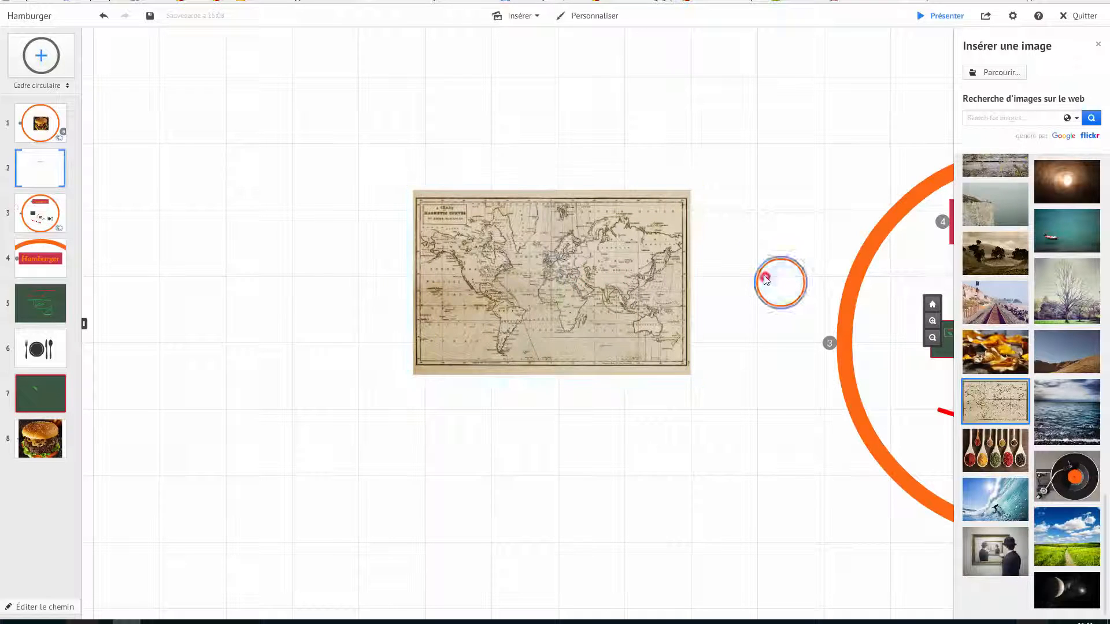
pyautogui.moveTo(779, 282); pyautogui.dragTo(554, 283)
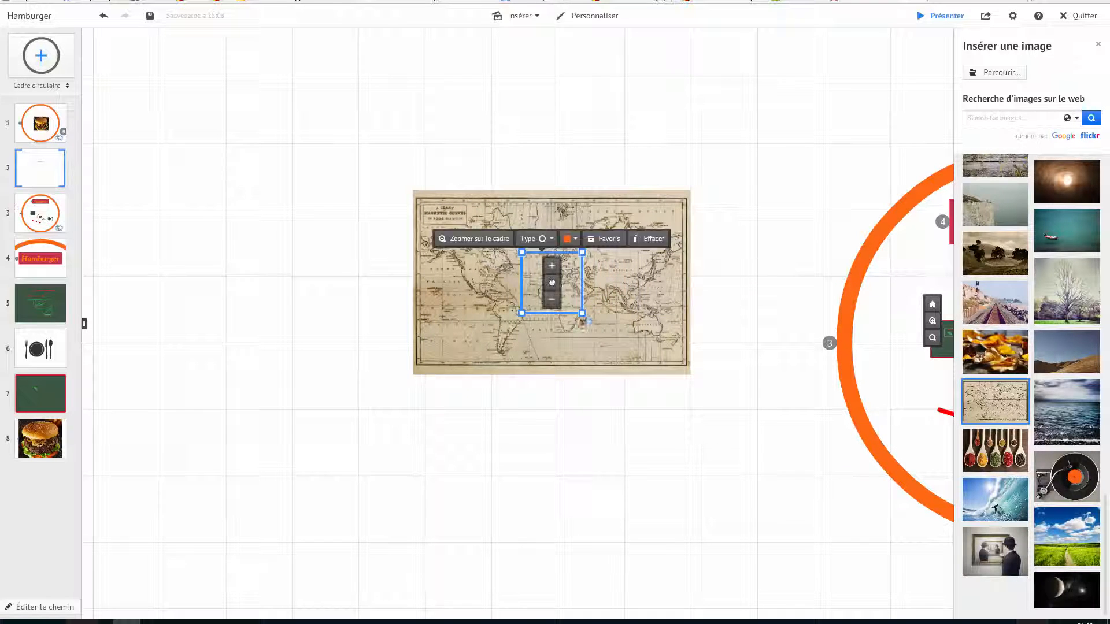
pyautogui.click(554, 284)
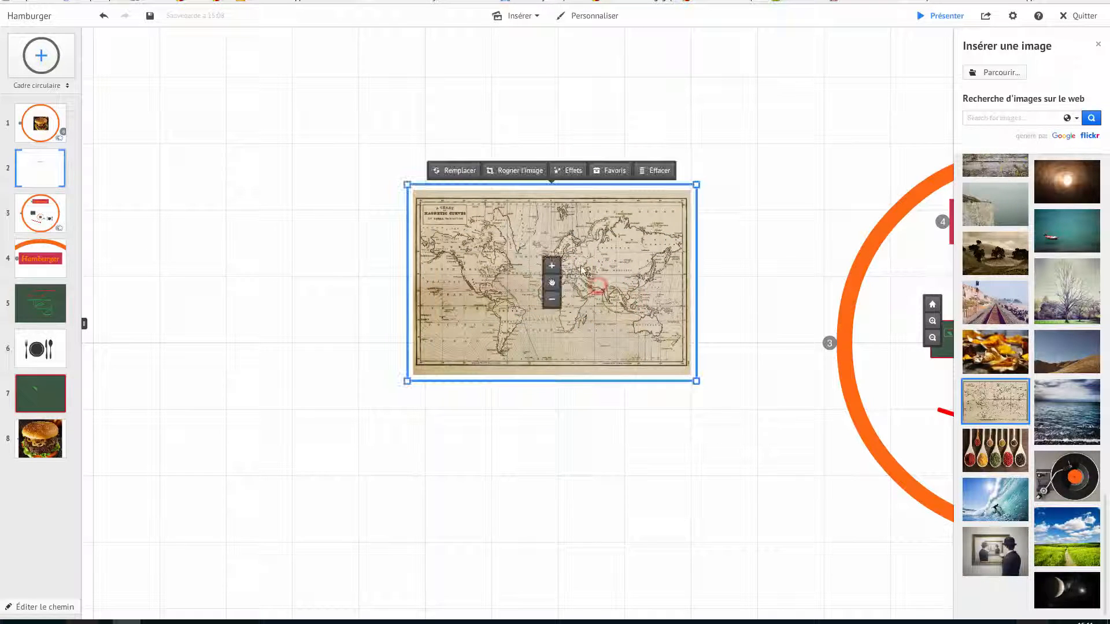
pyautogui.moveTo(590, 216); pyautogui.dragTo(390, 245)
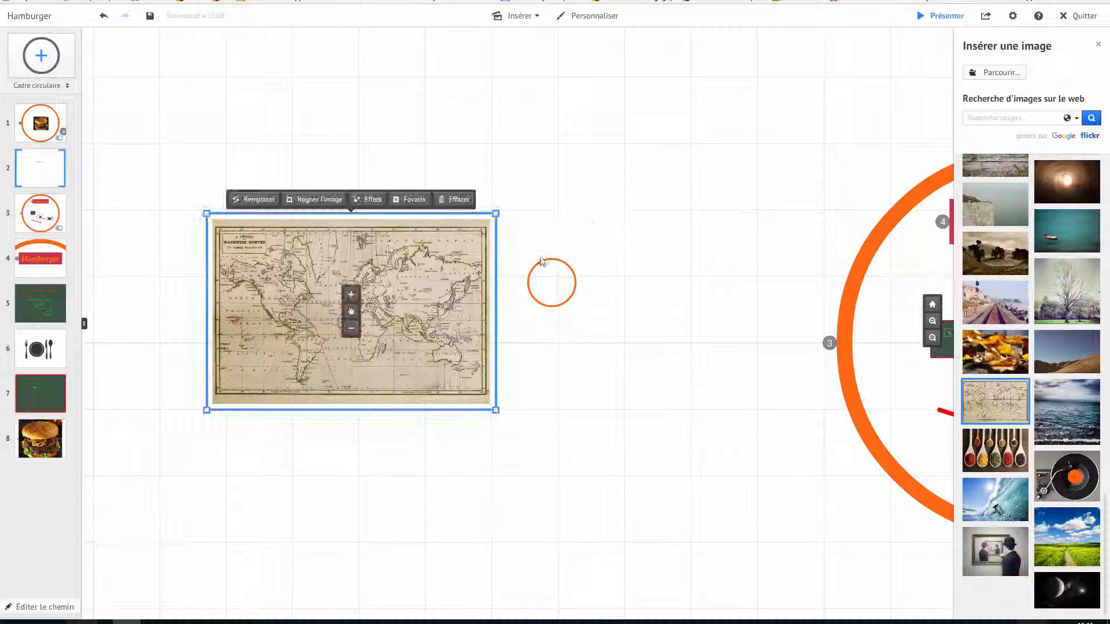
pyautogui.click(549, 267)
pyautogui.moveTo(554, 284); pyautogui.dragTo(549, 336)
# Add a new circle frame on the map, shrink it and place it around Great Britain
pyautogui.moveTo(41, 55); pyautogui.dragTo(363, 316)
pyautogui.scroll(2, 363, 316)
pyautogui.scroll(5, 361, 317)
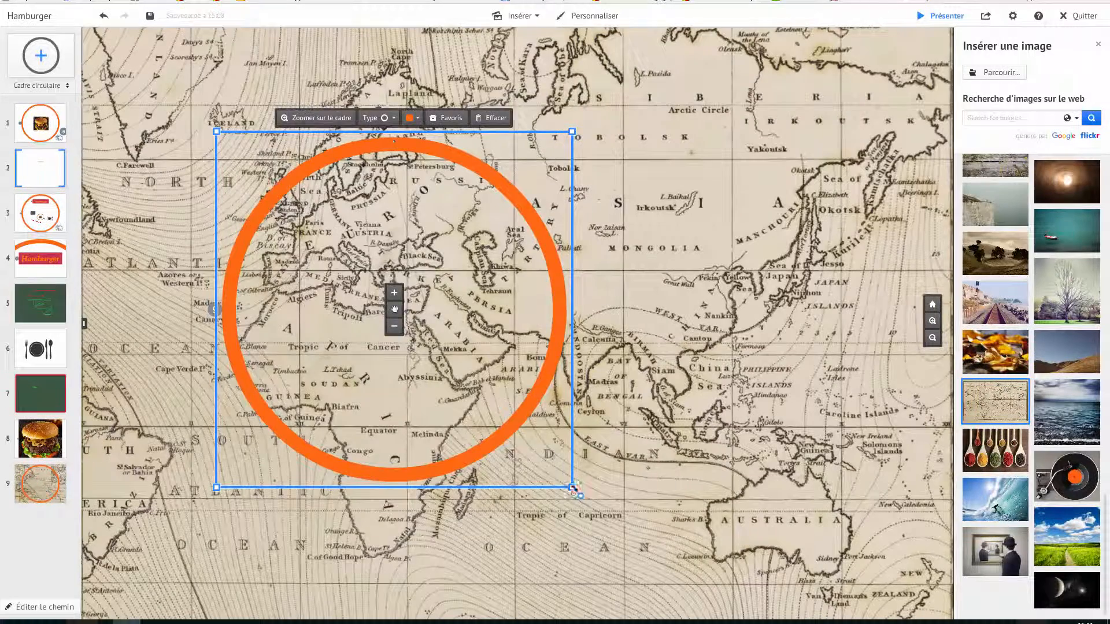
pyautogui.moveTo(572, 488); pyautogui.dragTo(446, 362)
pyautogui.moveTo(394, 309); pyautogui.dragTo(281, 190)
pyautogui.click(450, 282)
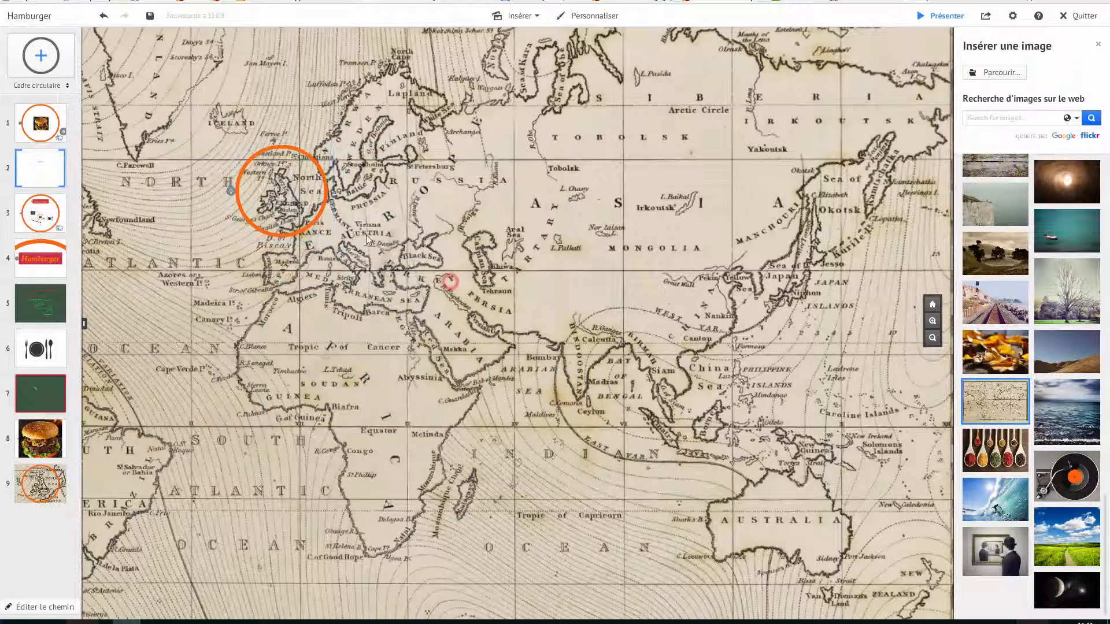
# Open the advanced theme settings in the Theme Wizard
pyautogui.scroll(-5, 377, 259)
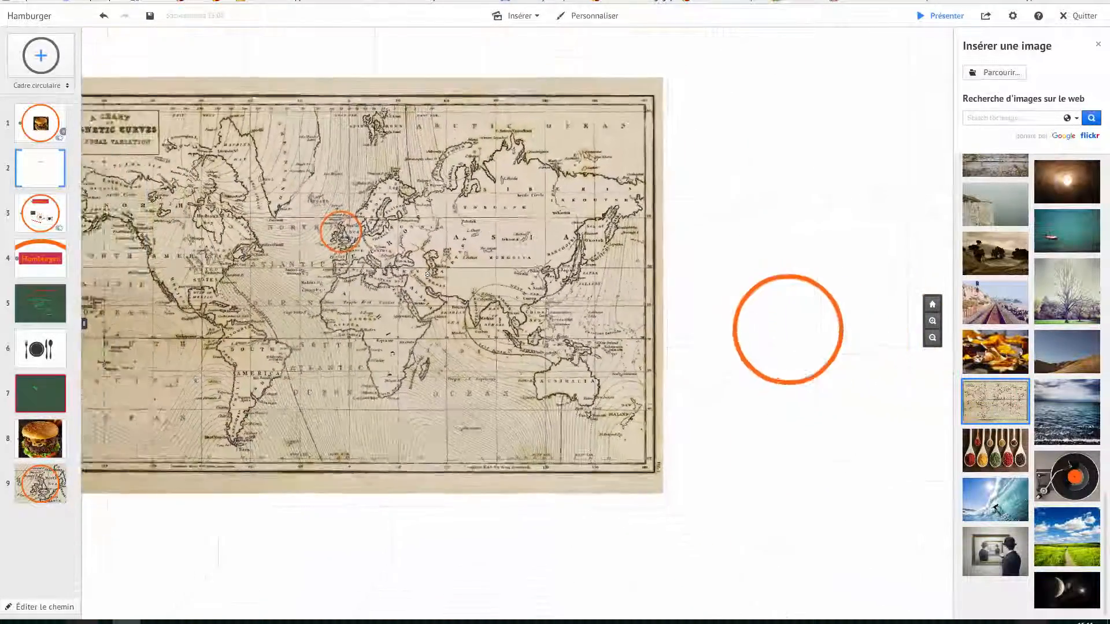
pyautogui.moveTo(781, 148); pyautogui.dragTo(656, 156)
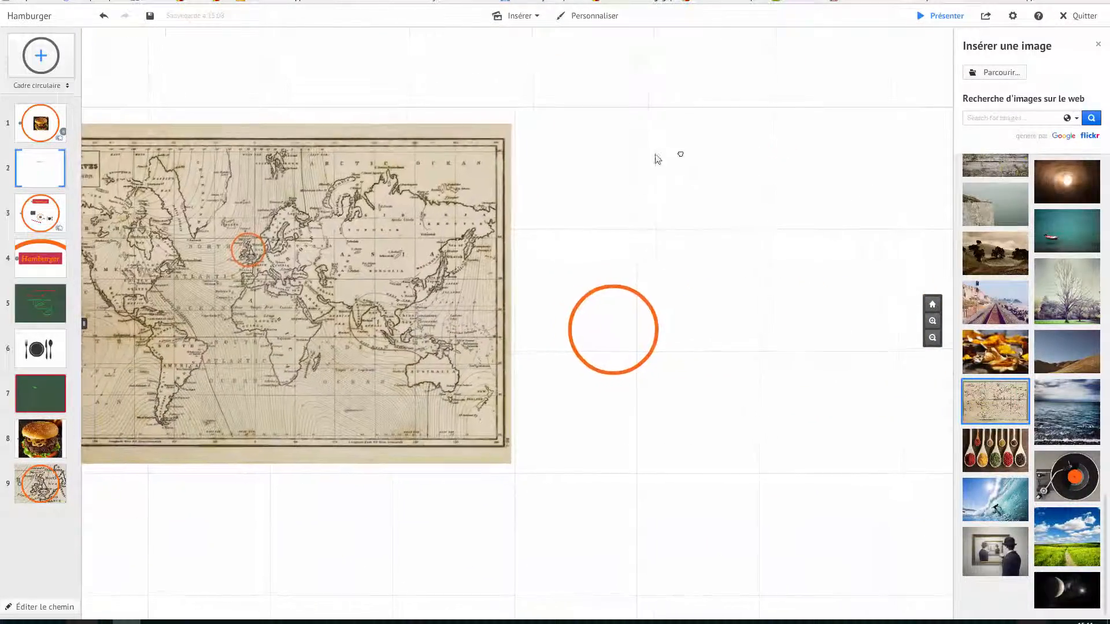
pyautogui.scroll(-2, 660, 161)
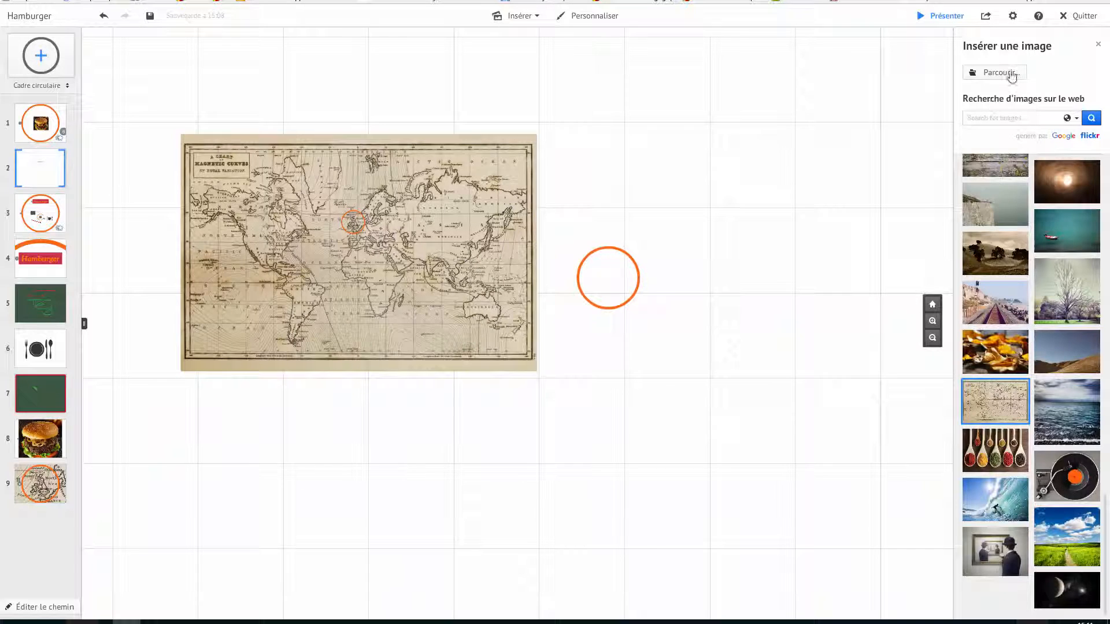
pyautogui.click(611, 17)
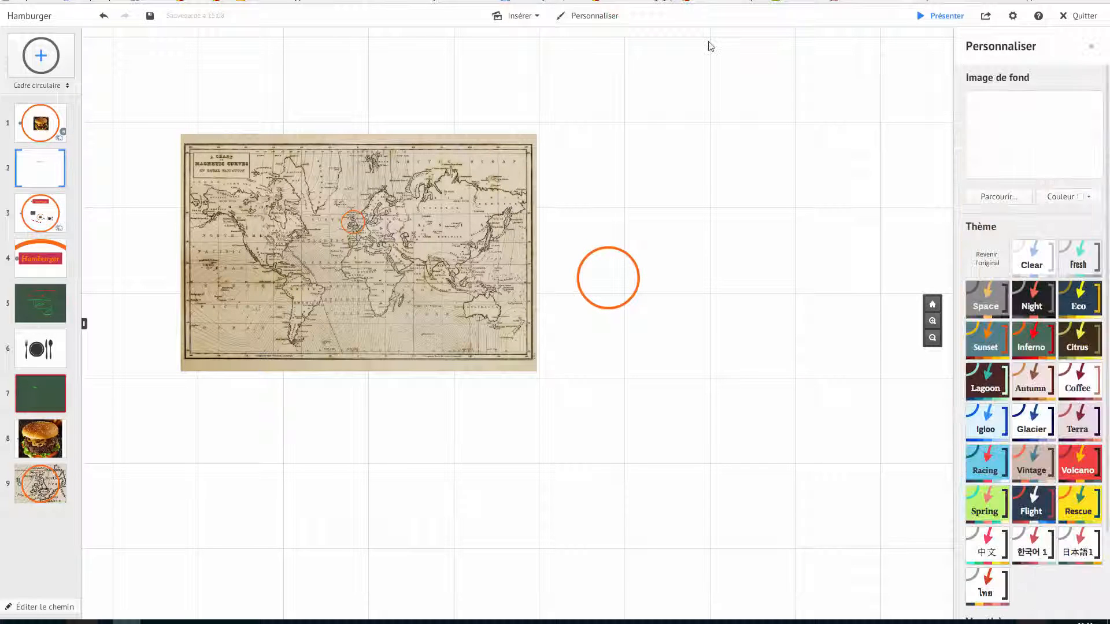
pyautogui.scroll(-2, 1030, 258)
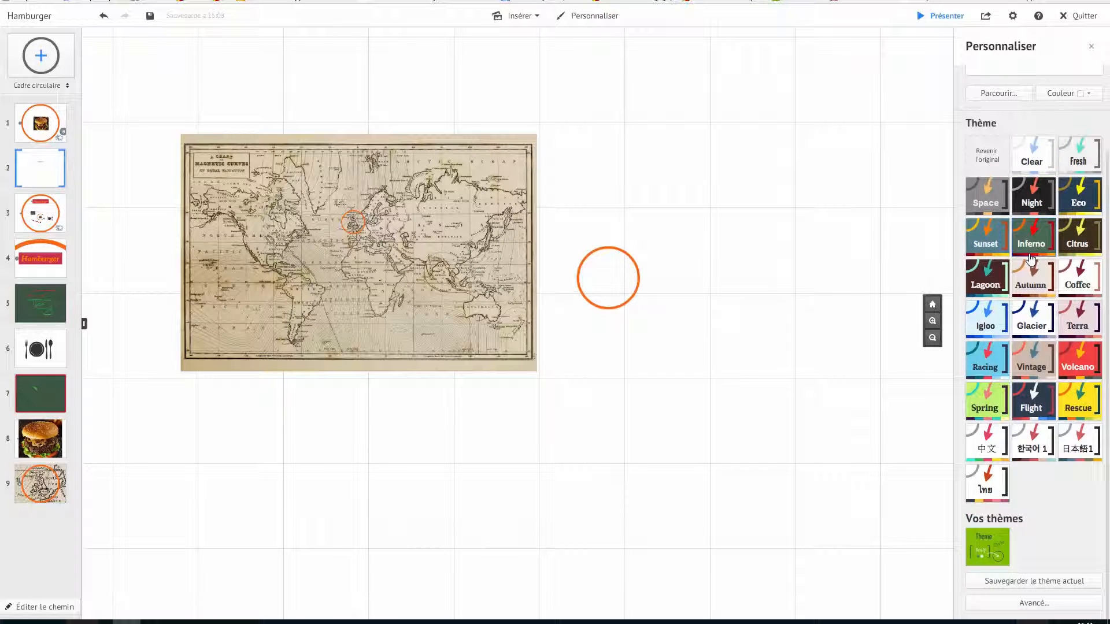
pyautogui.click(1032, 606)
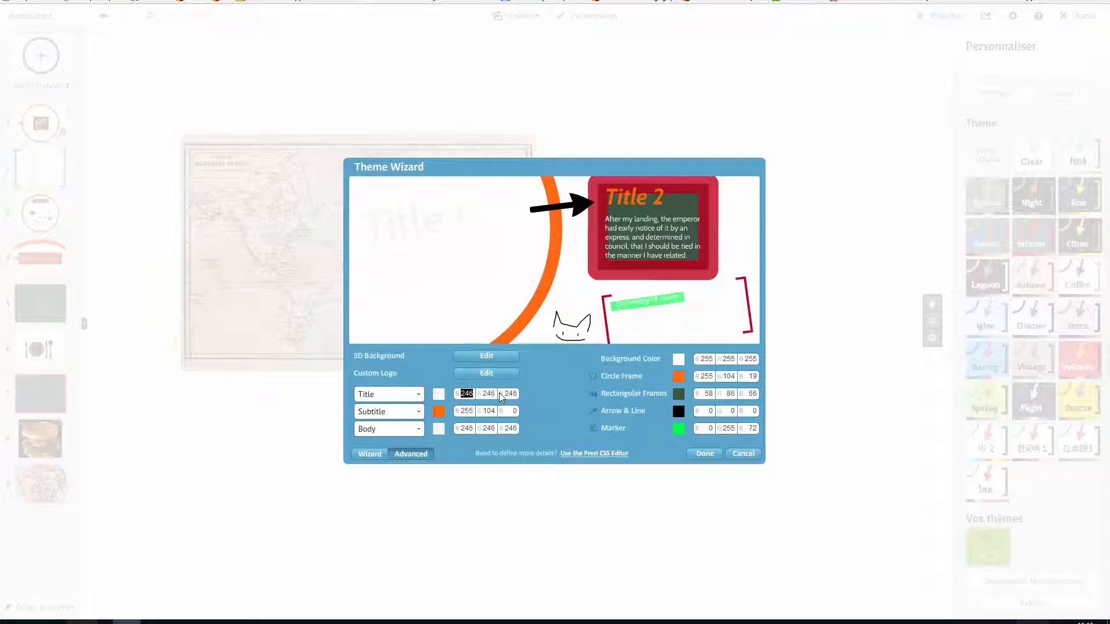
# Switch the Theme Wizard to its wizard view and set the background colour to white
pyautogui.click(365, 452)
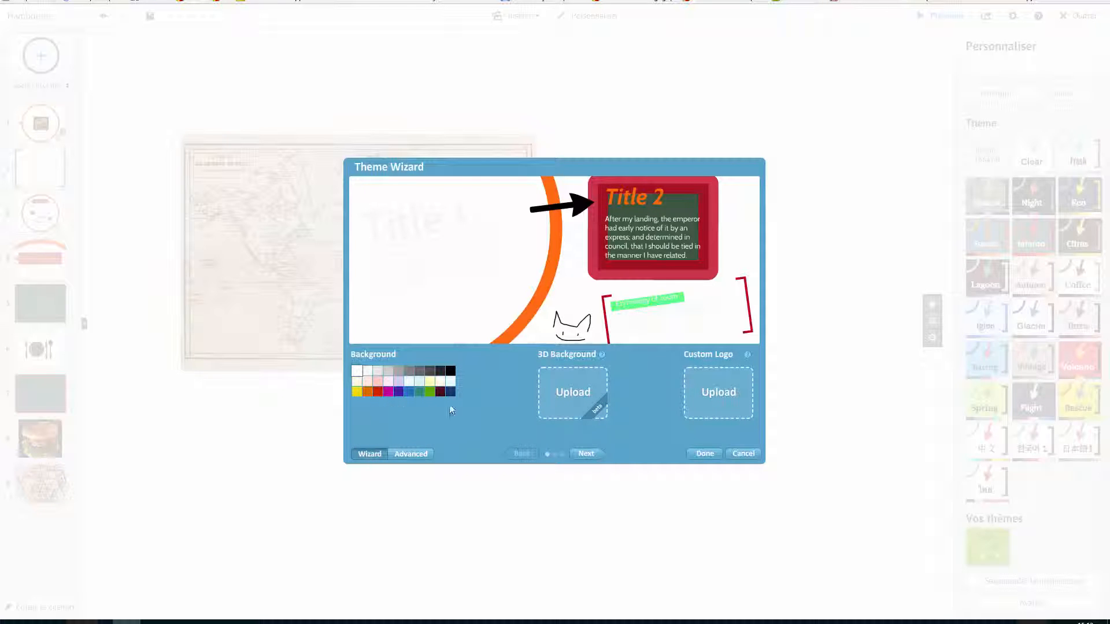
pyautogui.click(398, 370)
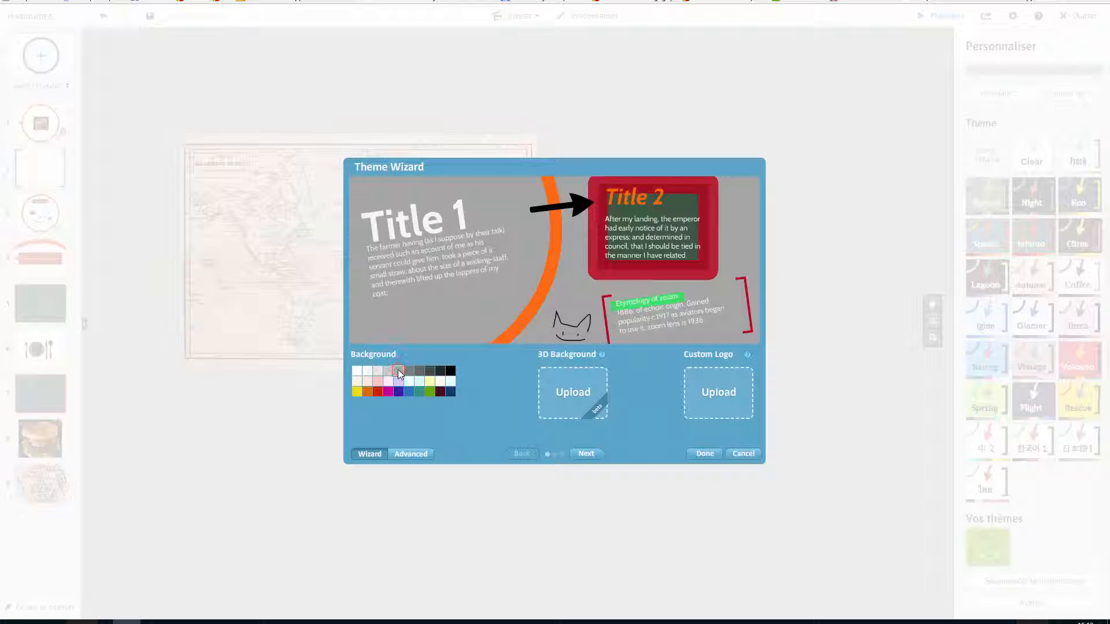
pyautogui.click(355, 372)
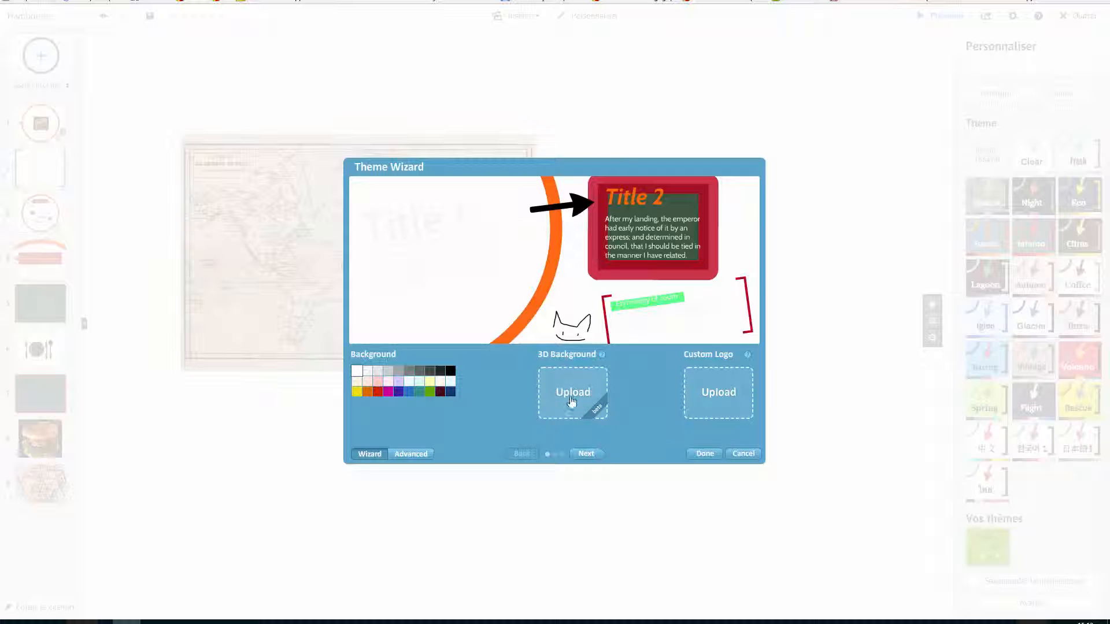
# Advance the Theme Wizard to its fonts and colours page and set the title font to Antonio
pyautogui.moveTo(542, 359)
pyautogui.click(586, 454)
pyautogui.click(416, 380)
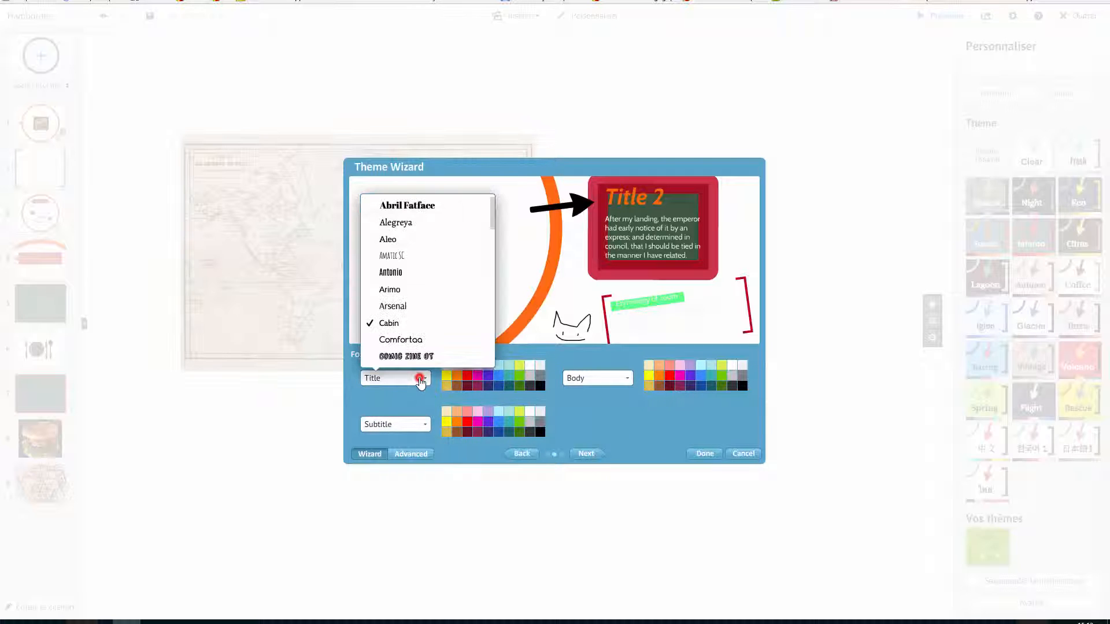
pyautogui.click(412, 273)
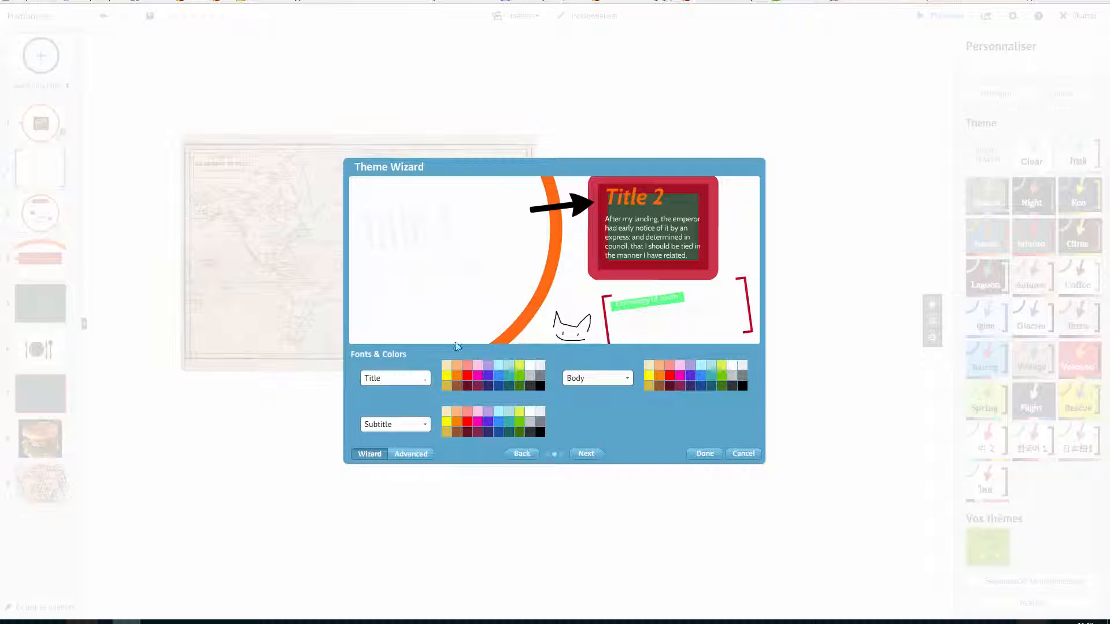
# Set the subtitle font to Comfortaa and its colour to magenta
pyautogui.click(425, 425)
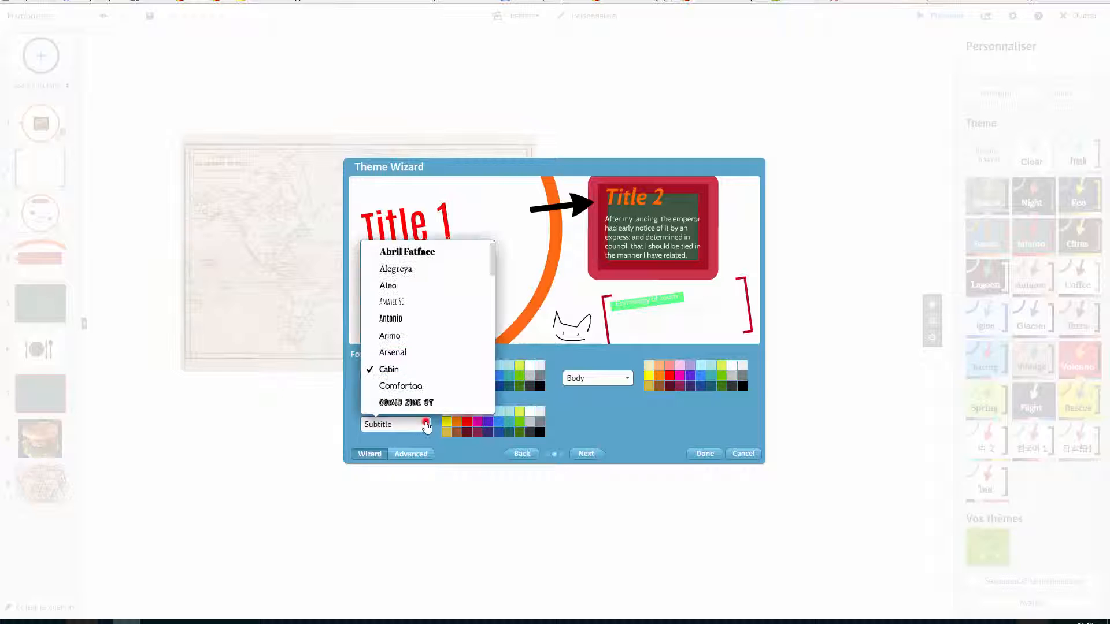
pyautogui.click(405, 386)
pyautogui.click(477, 421)
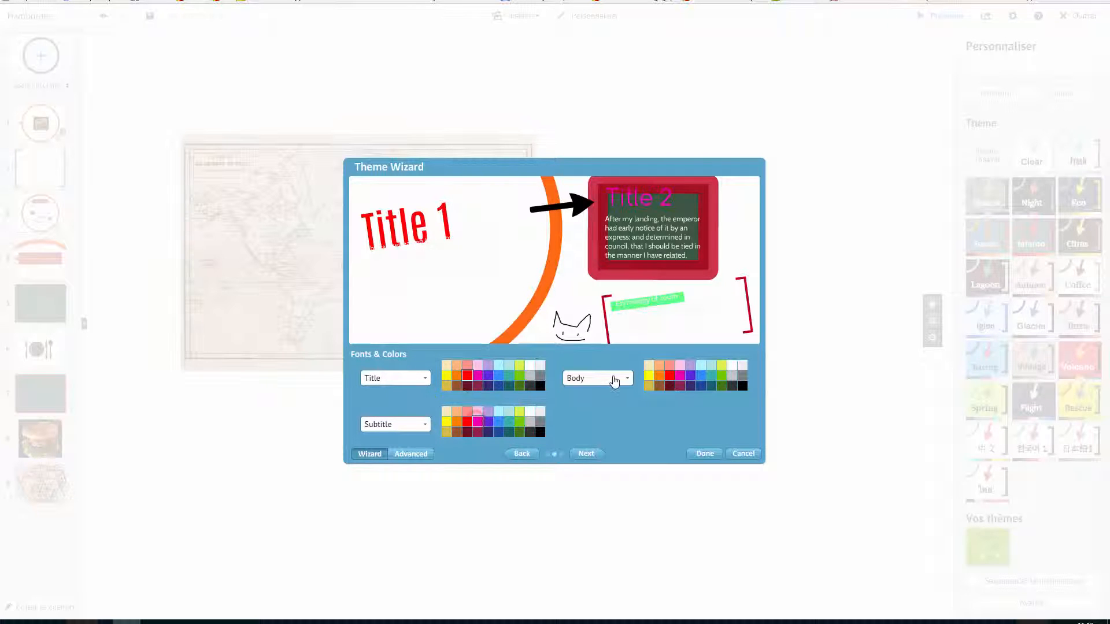
# Change the body font, colour the body text magenta, and close the Theme Wizard
pyautogui.click(614, 379)
pyautogui.click(592, 340)
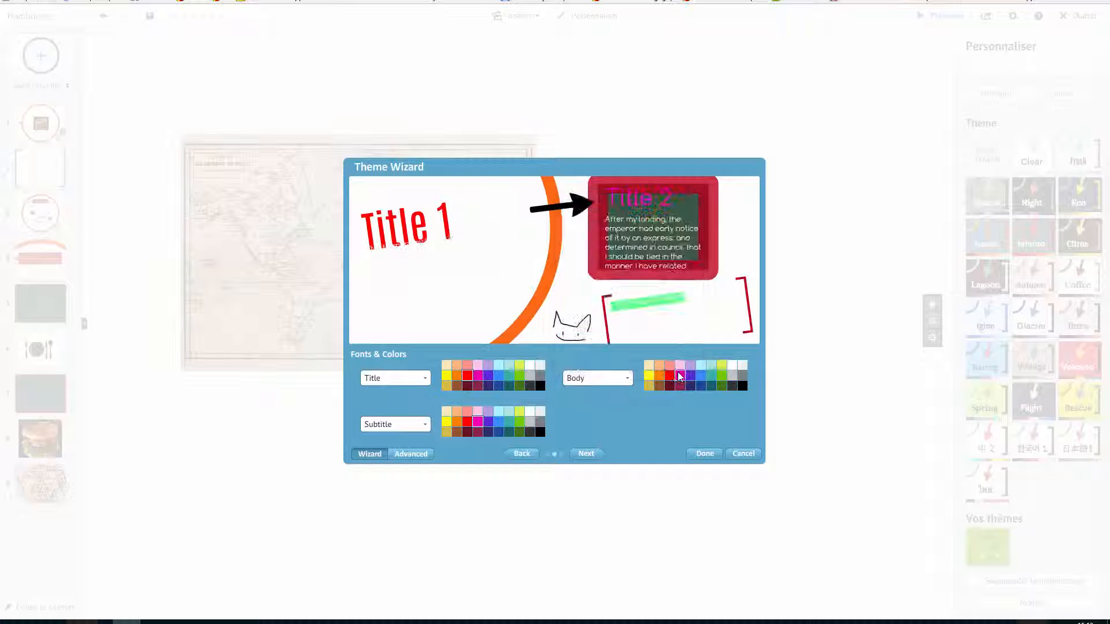
pyautogui.click(680, 376)
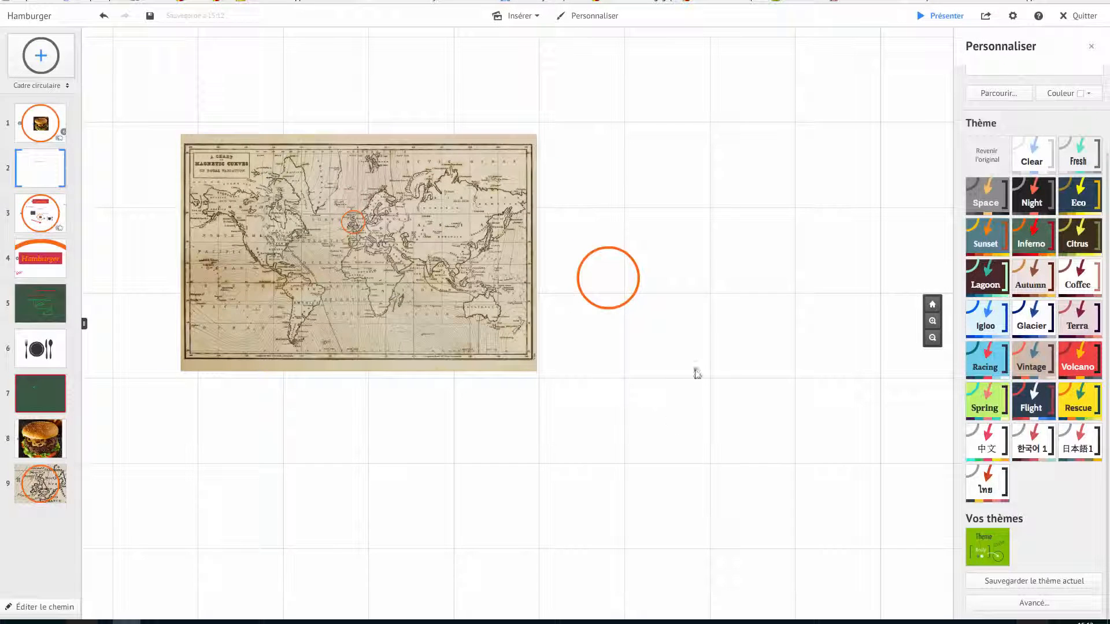
pyautogui.moveTo(697, 374); pyautogui.dragTo(347, 371)
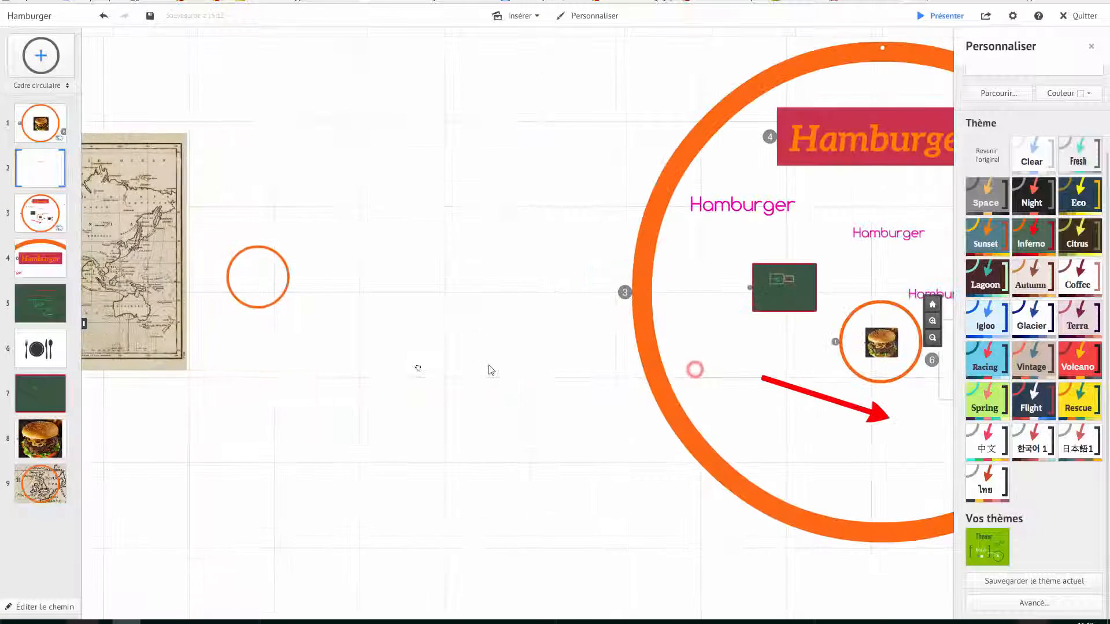
# Open the pink Hamburger heading inside the large circle frame for editing to inspect its new font, leaving it unchanged
pyautogui.scroll(-3, 490, 369)
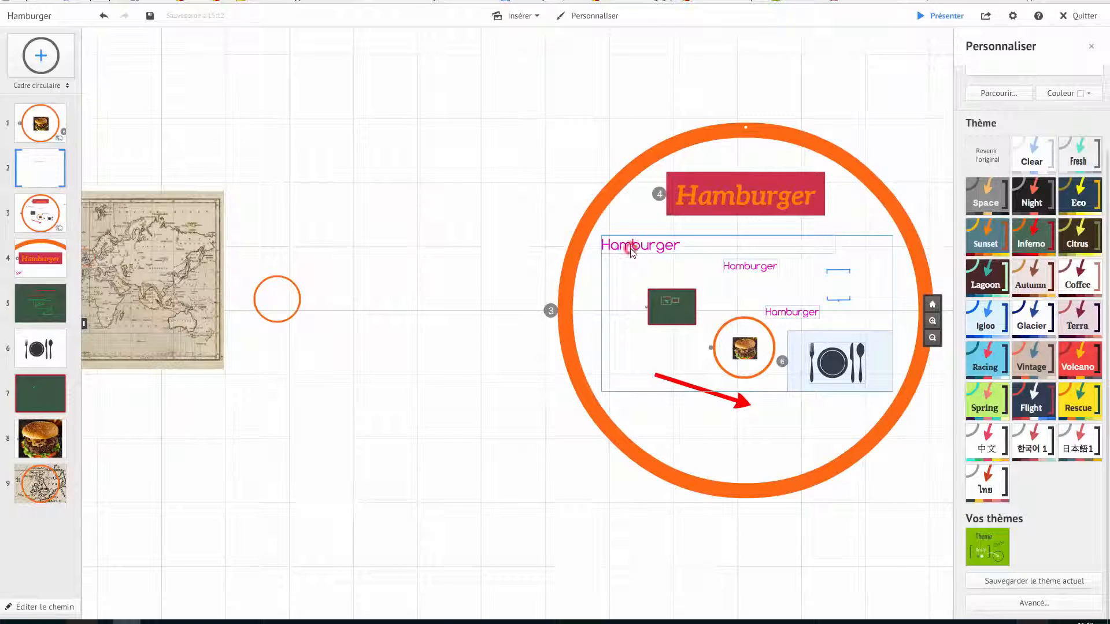
pyautogui.click(631, 248)
pyautogui.click(646, 245)
pyautogui.doubleClick(645, 244)
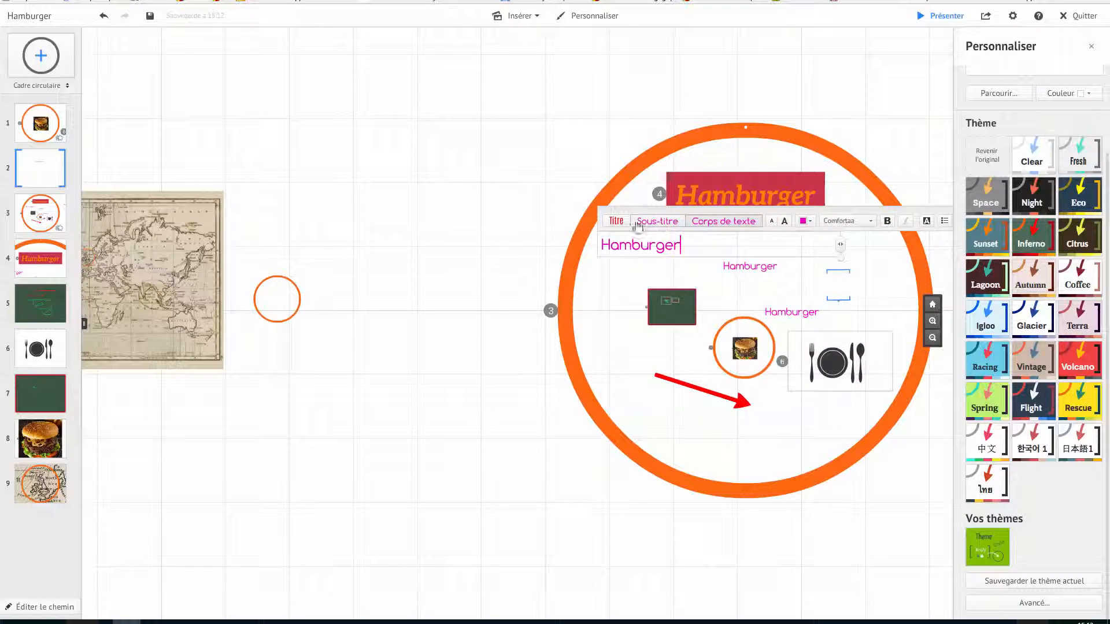
pyautogui.click(501, 266)
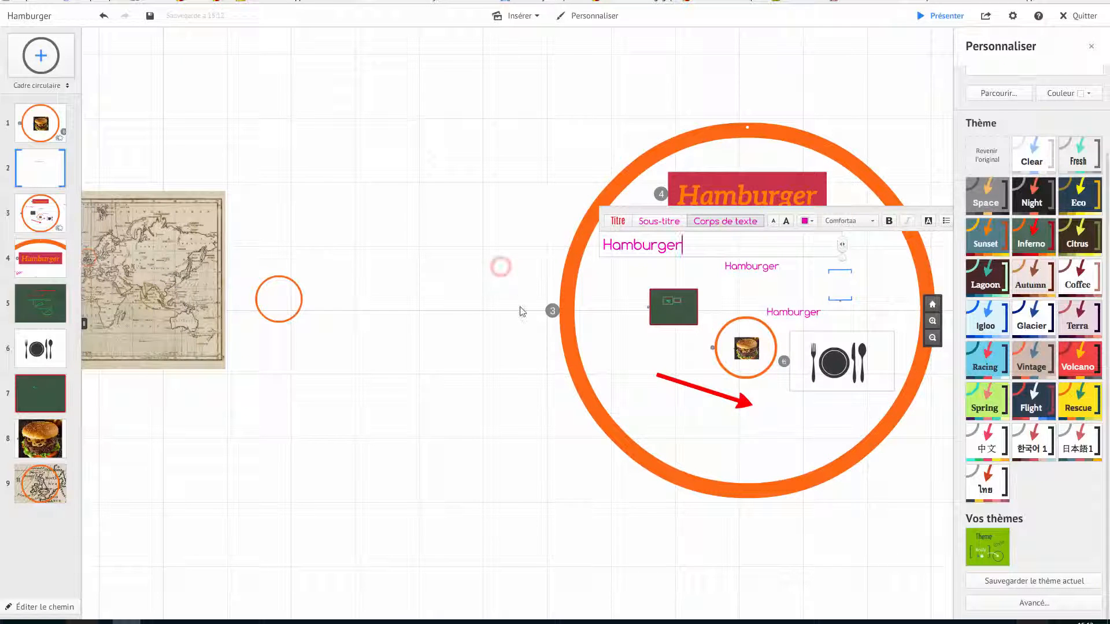
pyautogui.click(381, 315)
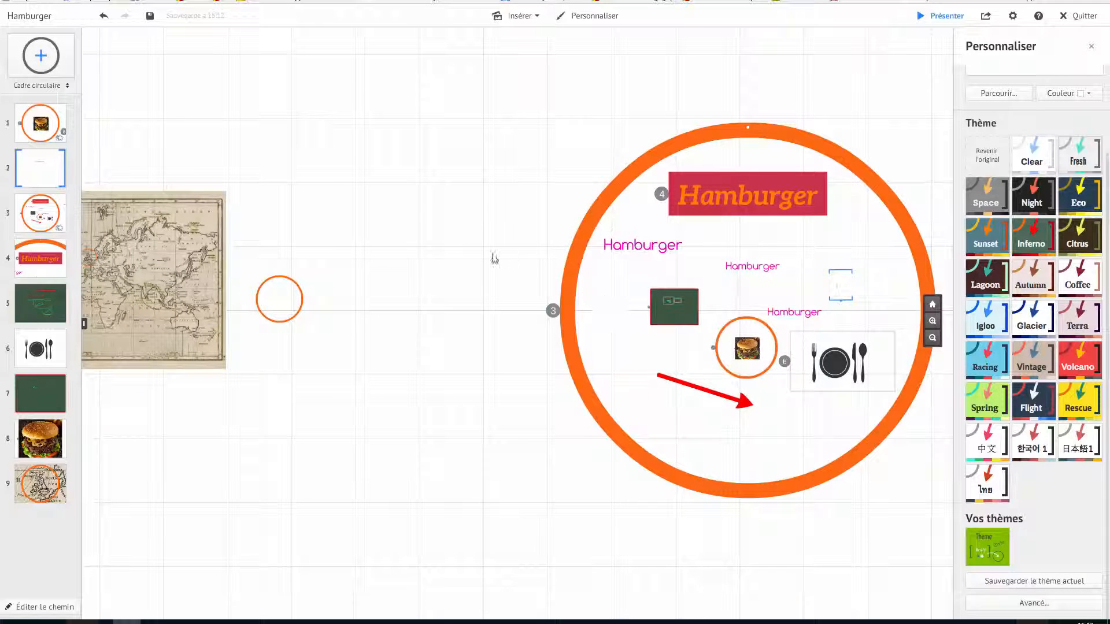
pyautogui.moveTo(478, 243); pyautogui.dragTo(496, 275)
pyautogui.scroll(-2, 494, 367)
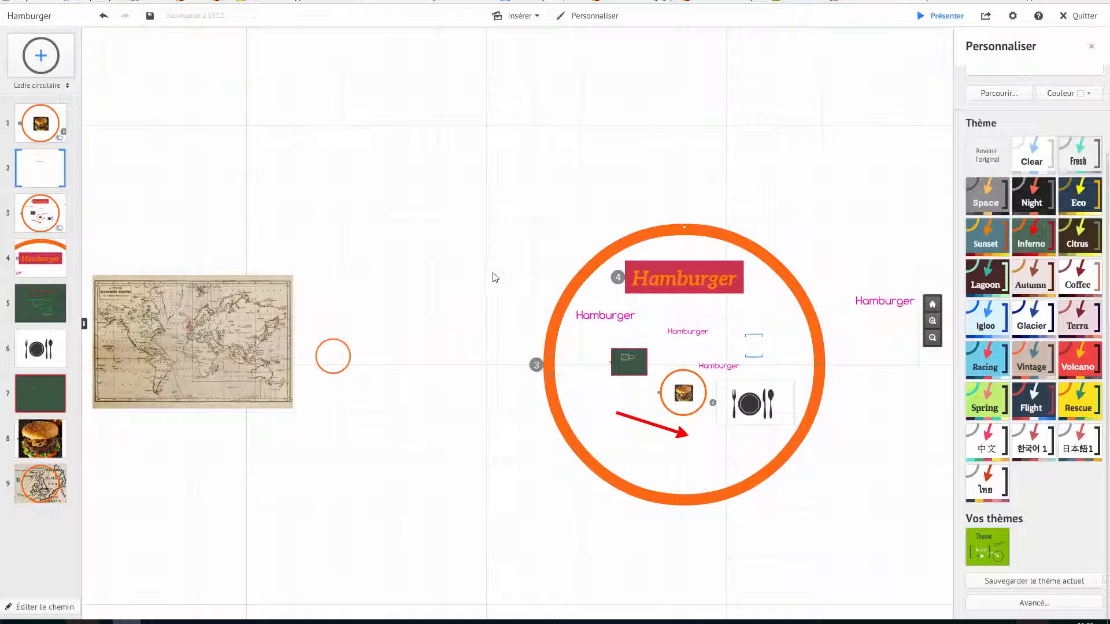